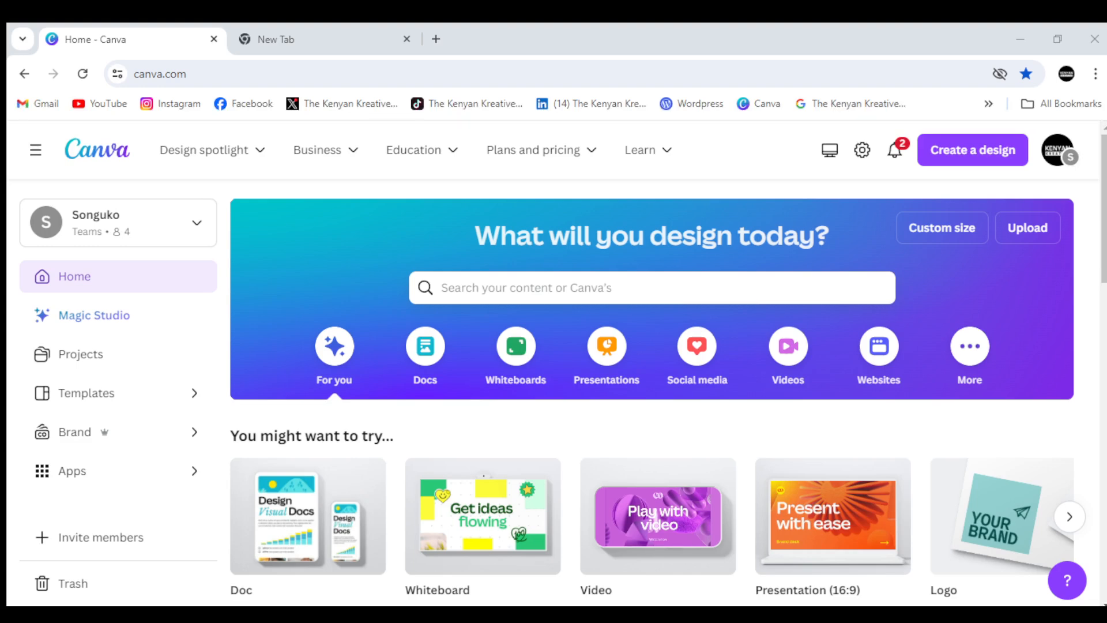
# Search the templates for "Thumbnail" and browse the resulting designs.
pyautogui.click(580, 287)
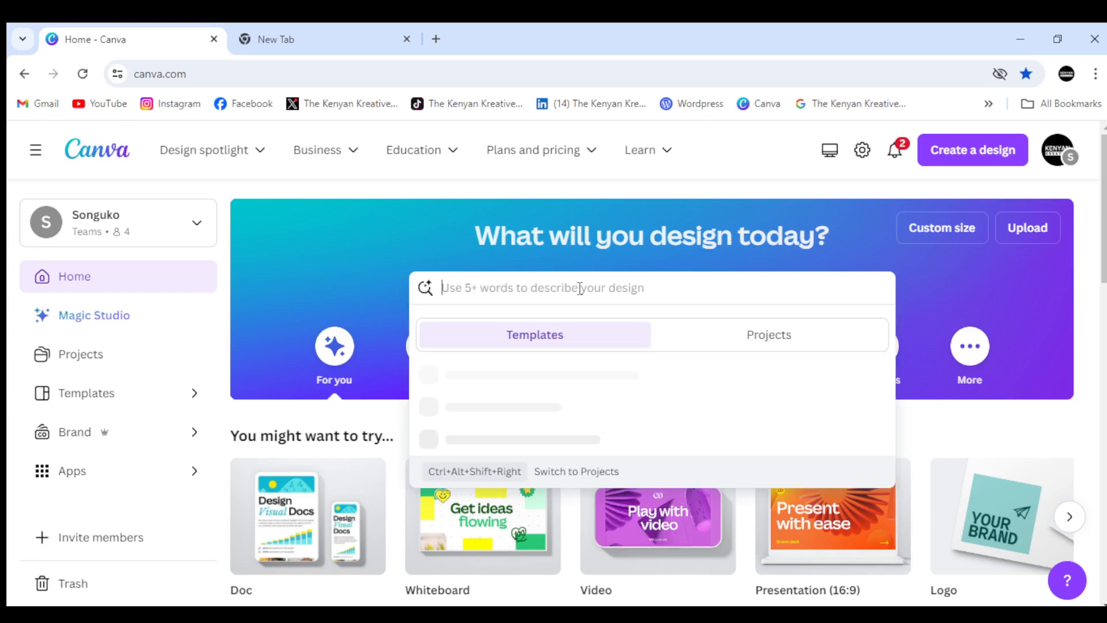
pyautogui.write('Th')
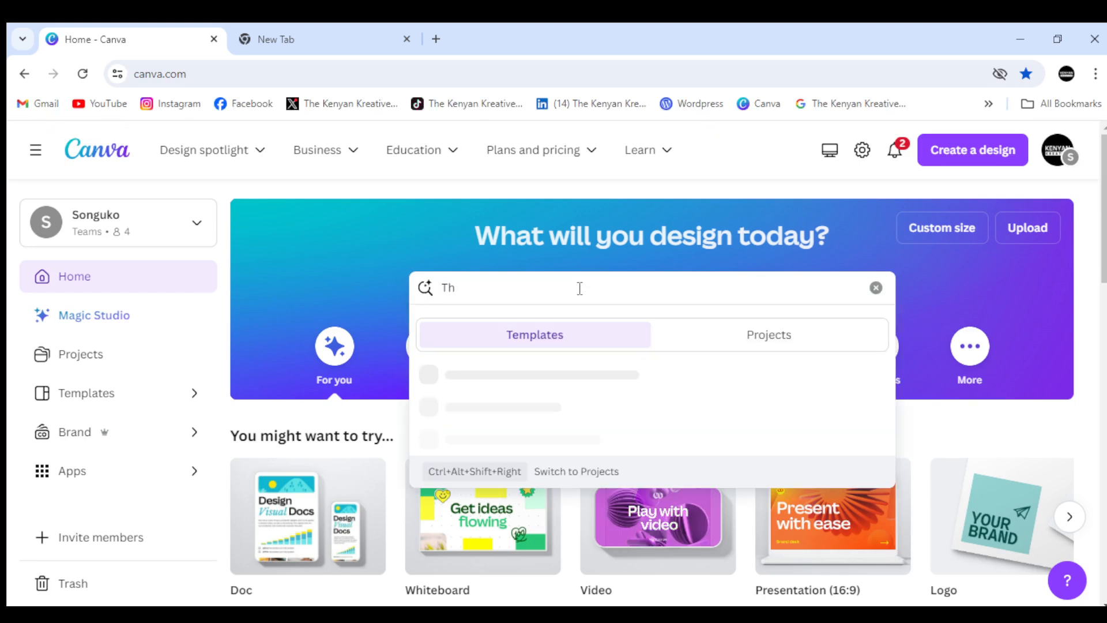
pyautogui.write('um')
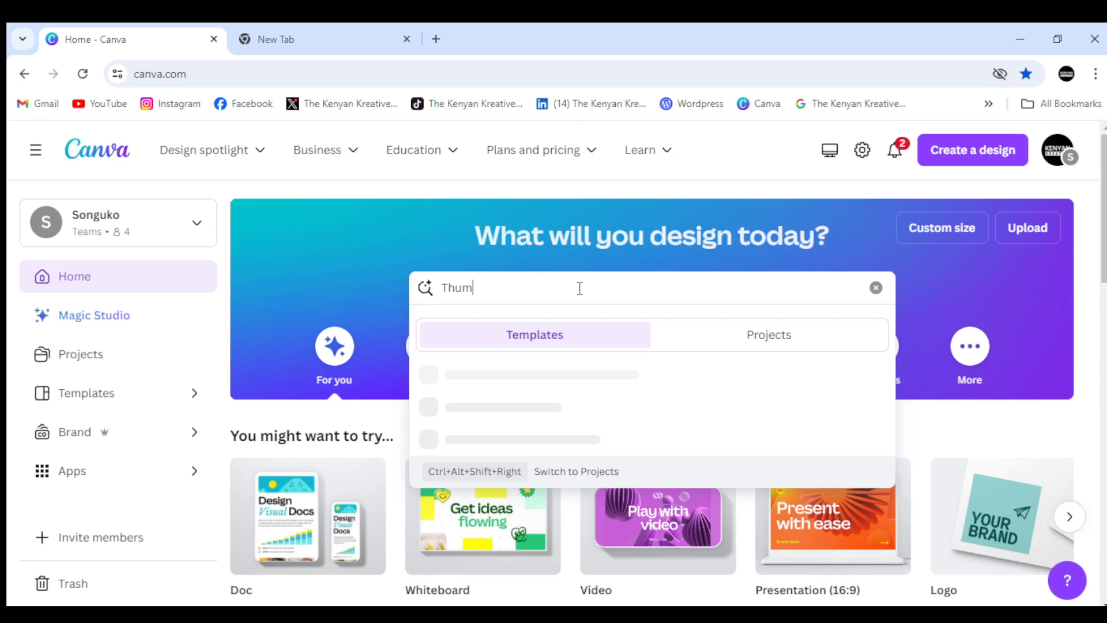
pyautogui.write('bnail')
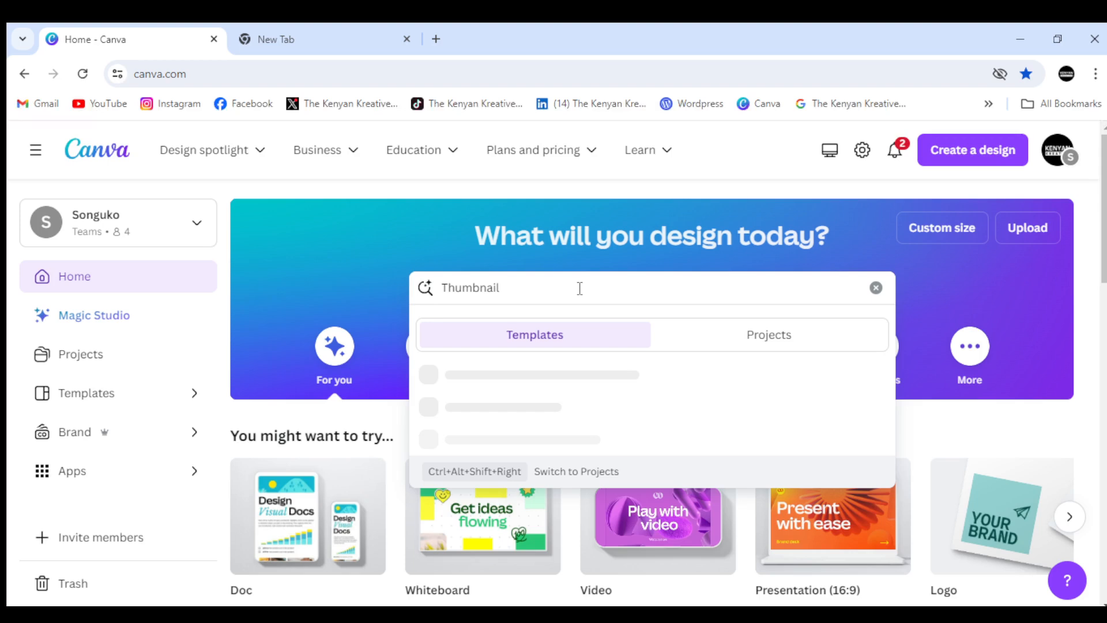
pyautogui.press('Return')
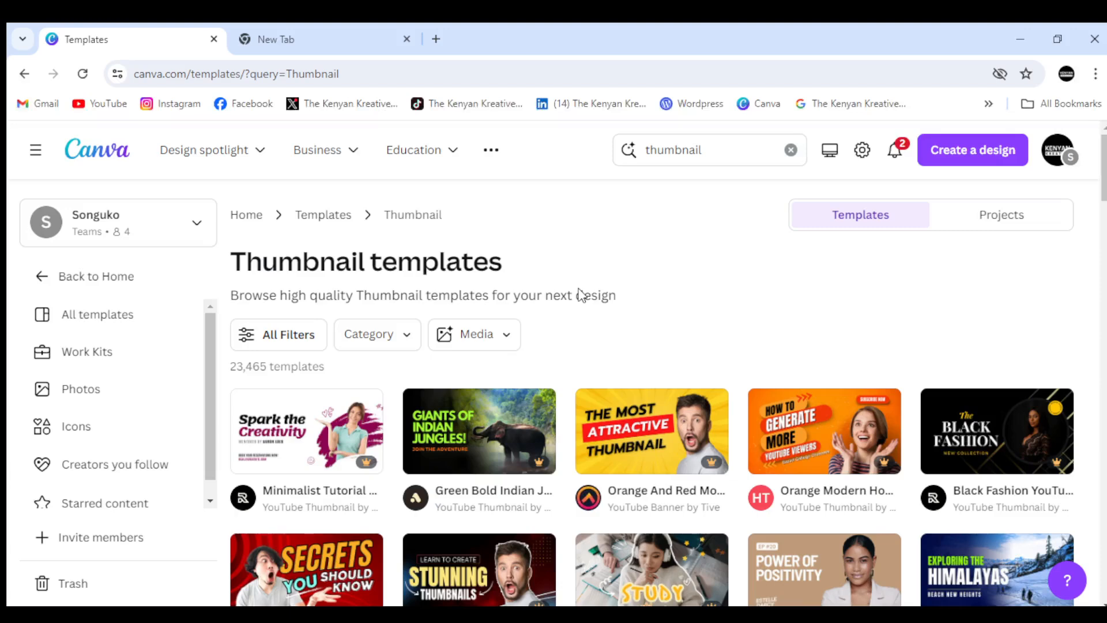
pyautogui.scroll(-8, 582, 291)
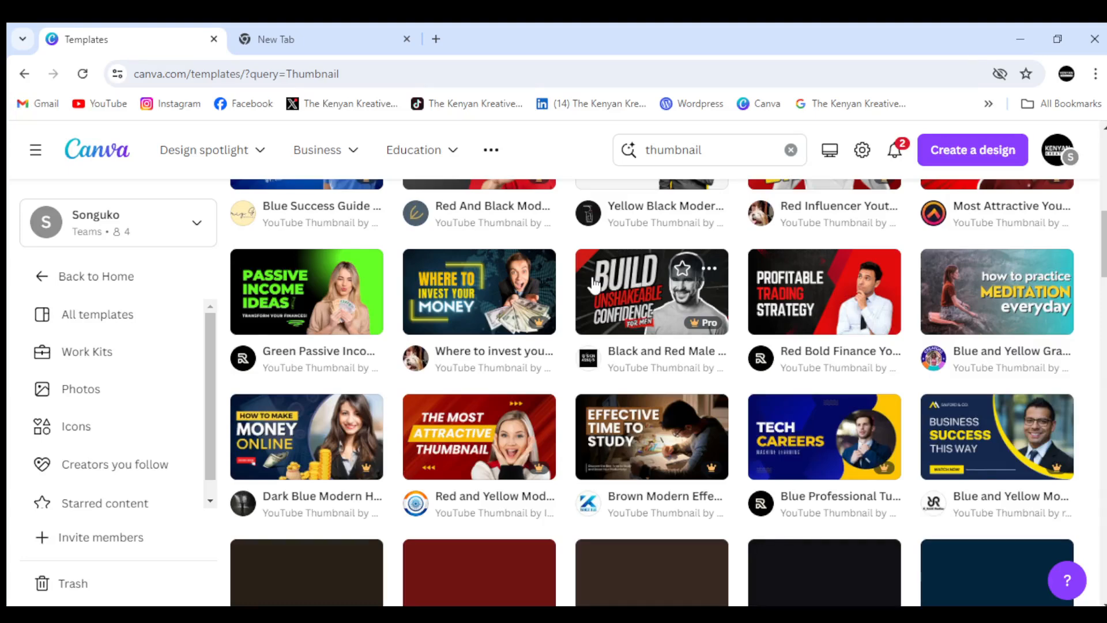
pyautogui.scroll(-8, 594, 283)
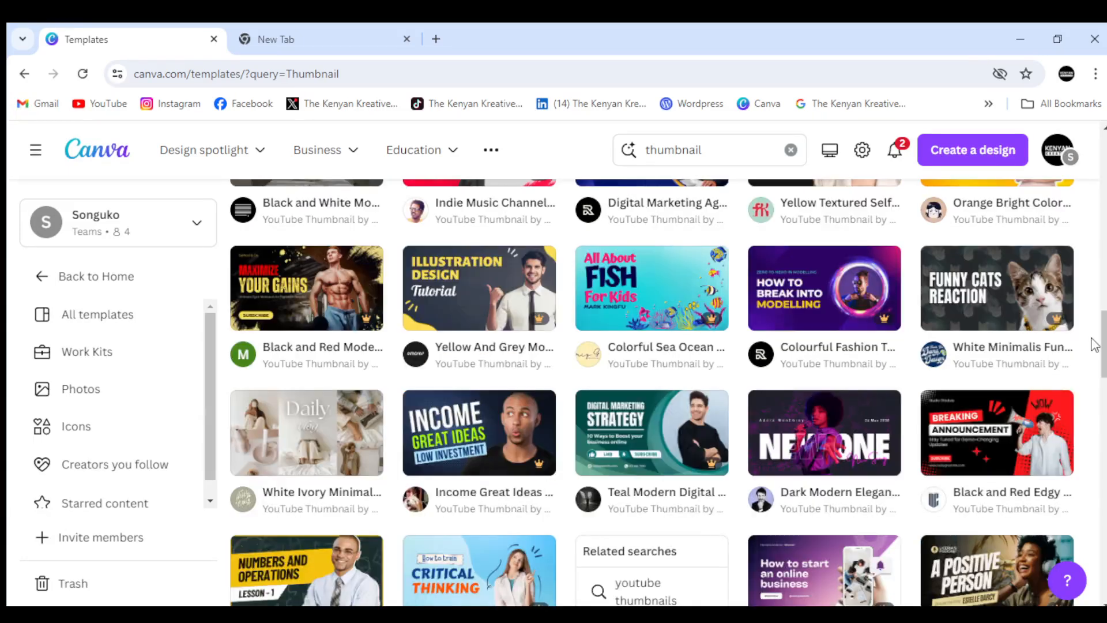
pyautogui.scroll(10, 1094, 344)
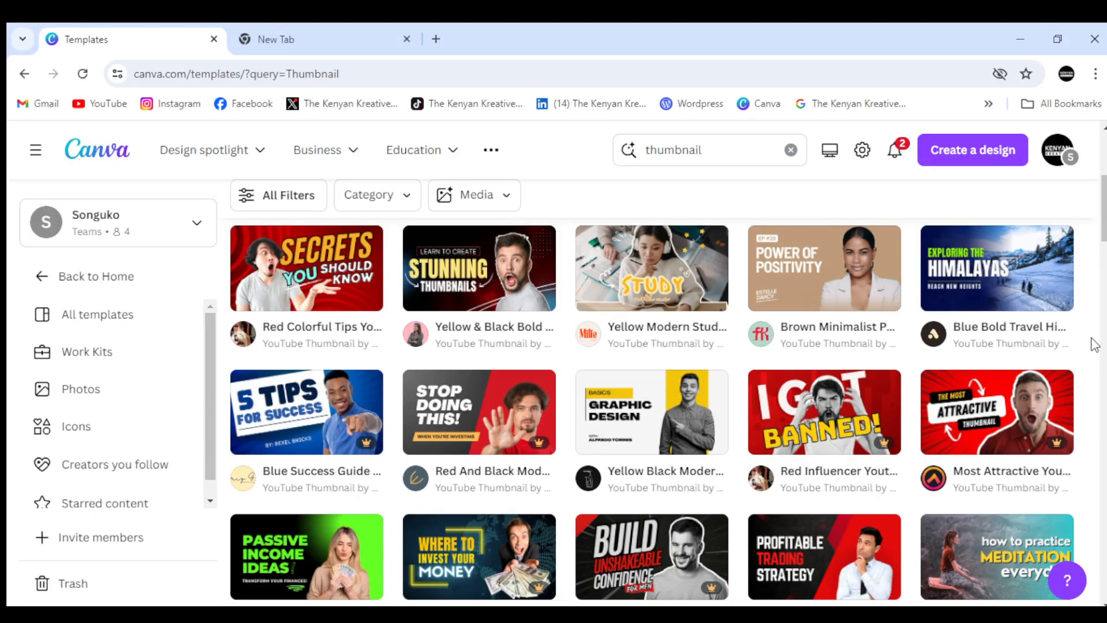
# Refine the template search to "How to Youtube Tech thumbnail".
pyautogui.click(650, 150)
pyautogui.write('How')
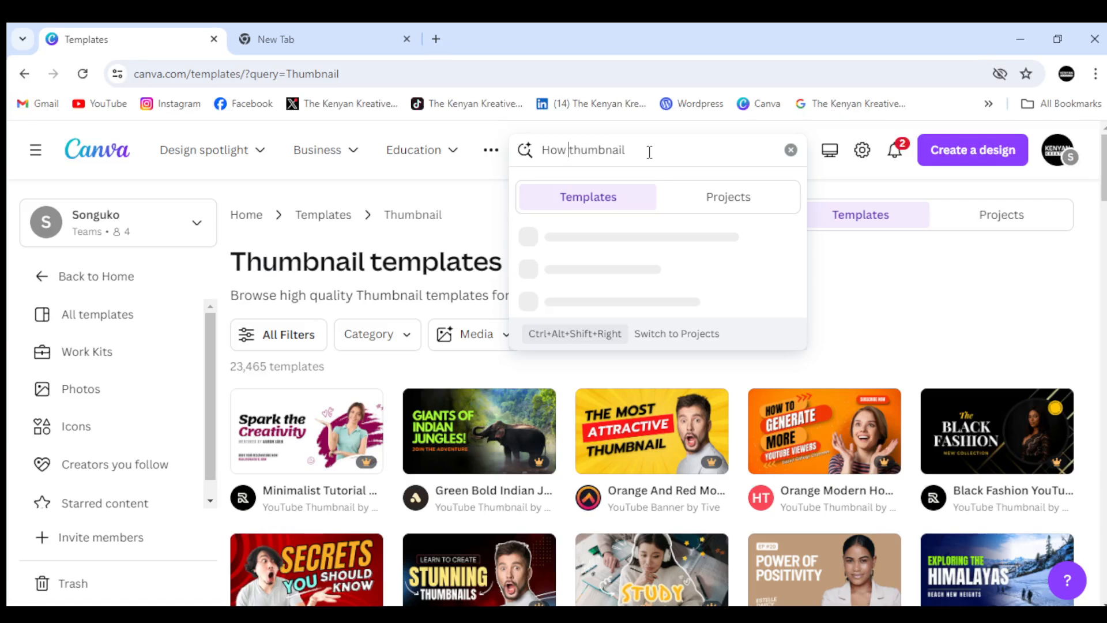
pyautogui.write('to Youtube Tech')
pyautogui.press('Return')
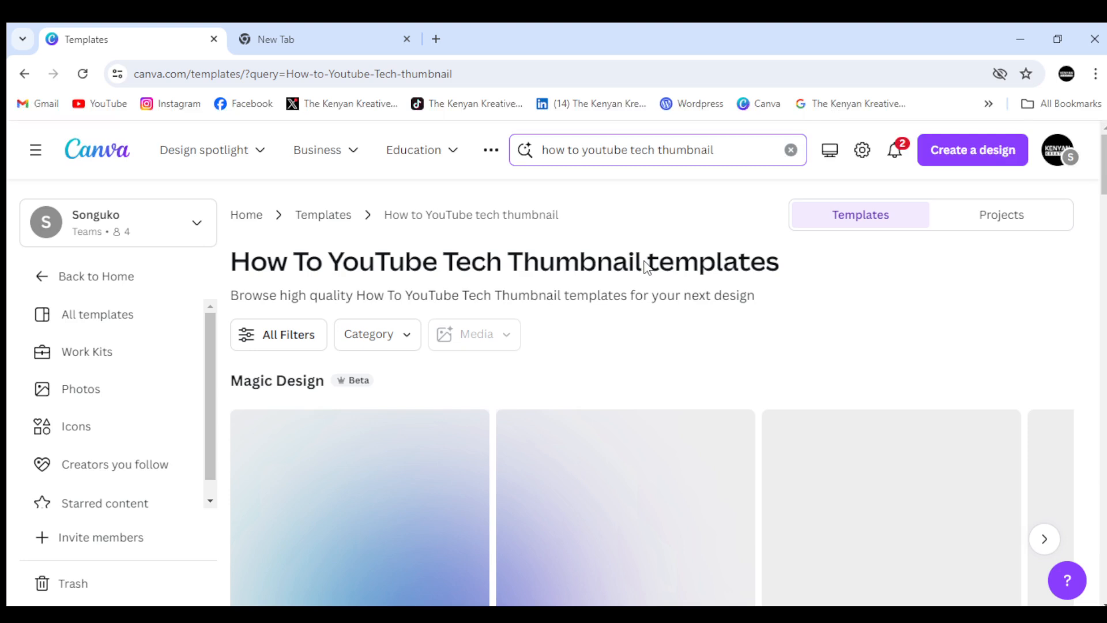
# Open the yellow "Create Thumbnail in 2 Minutes" YouTube thumbnail template for editing.
pyautogui.scroll(-10, 762, 531)
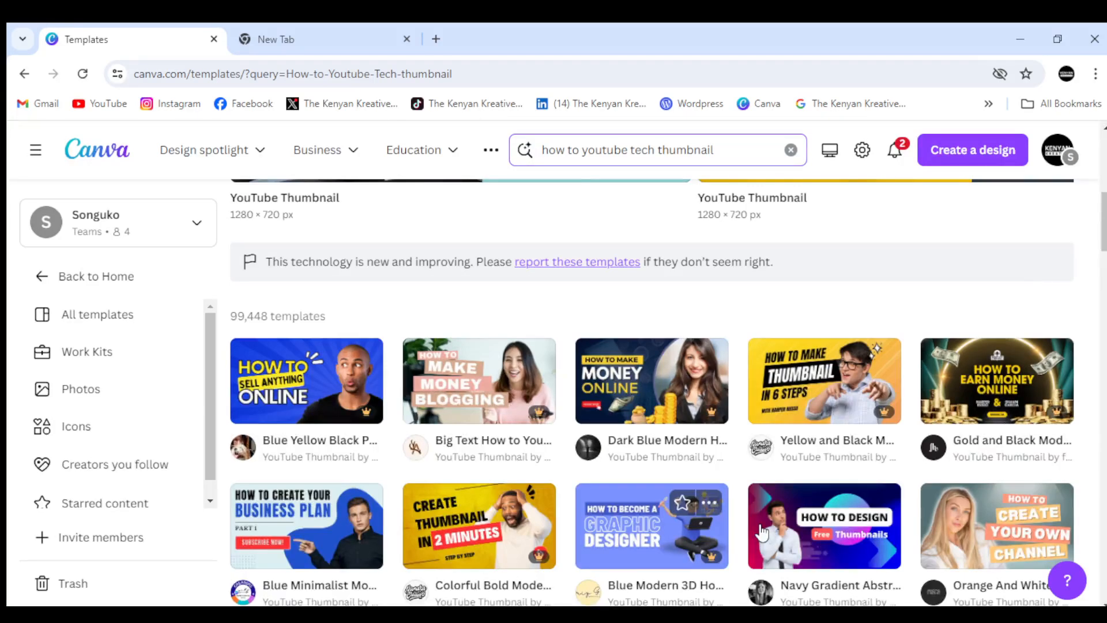
pyautogui.scroll(-3, 762, 531)
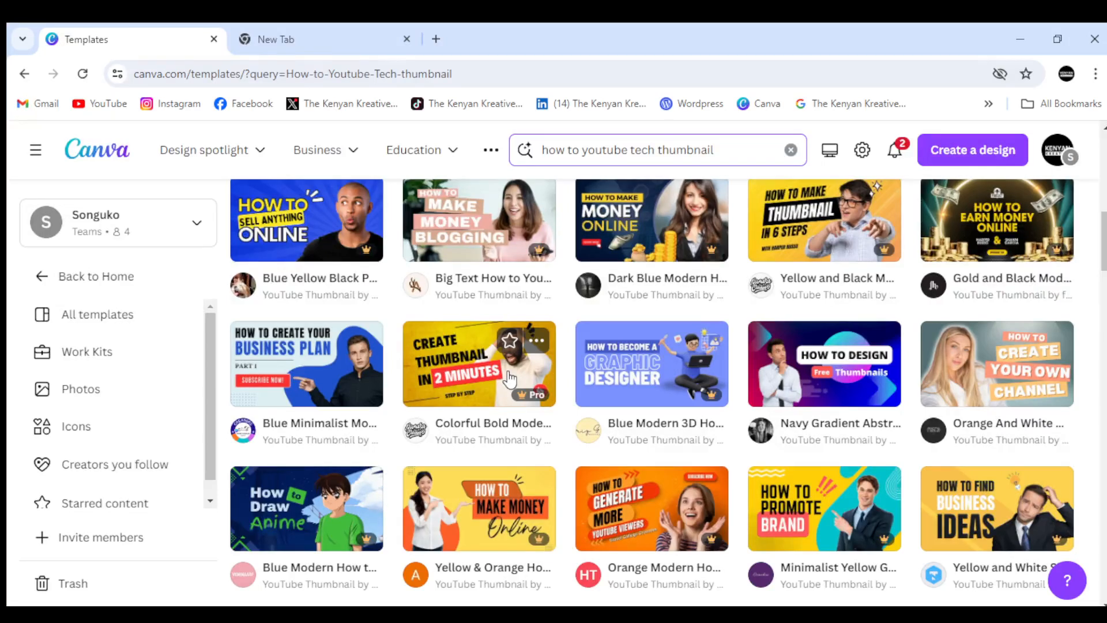
pyautogui.click(509, 378)
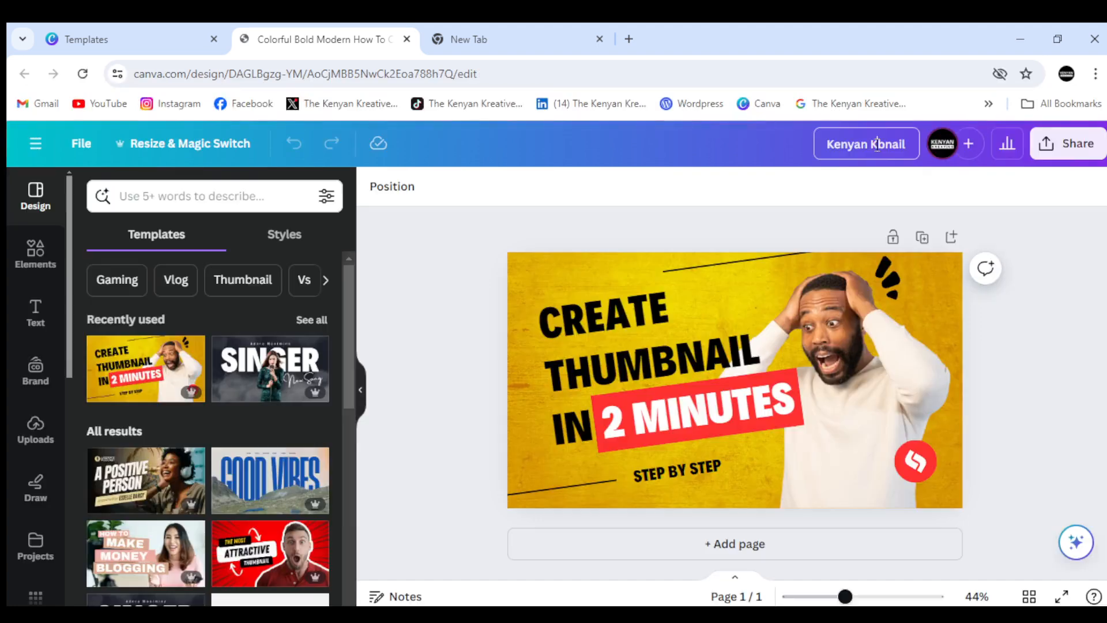
# Rename the design as "Kenyan Kreative-YouTube Thumbnail".
pyautogui.write('reat')
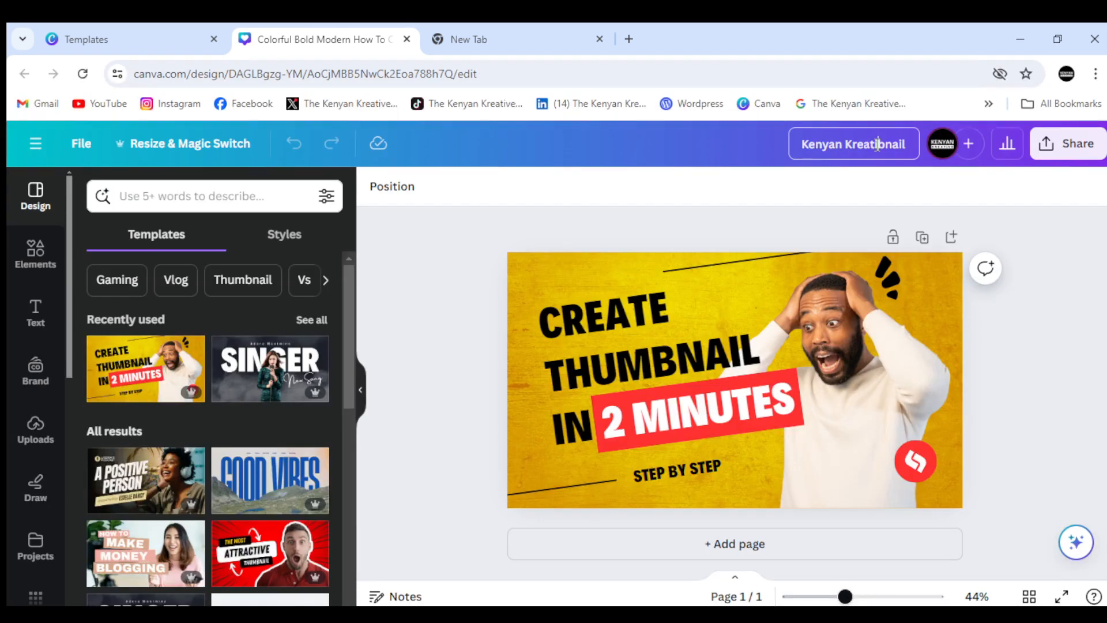
pyautogui.write('ive')
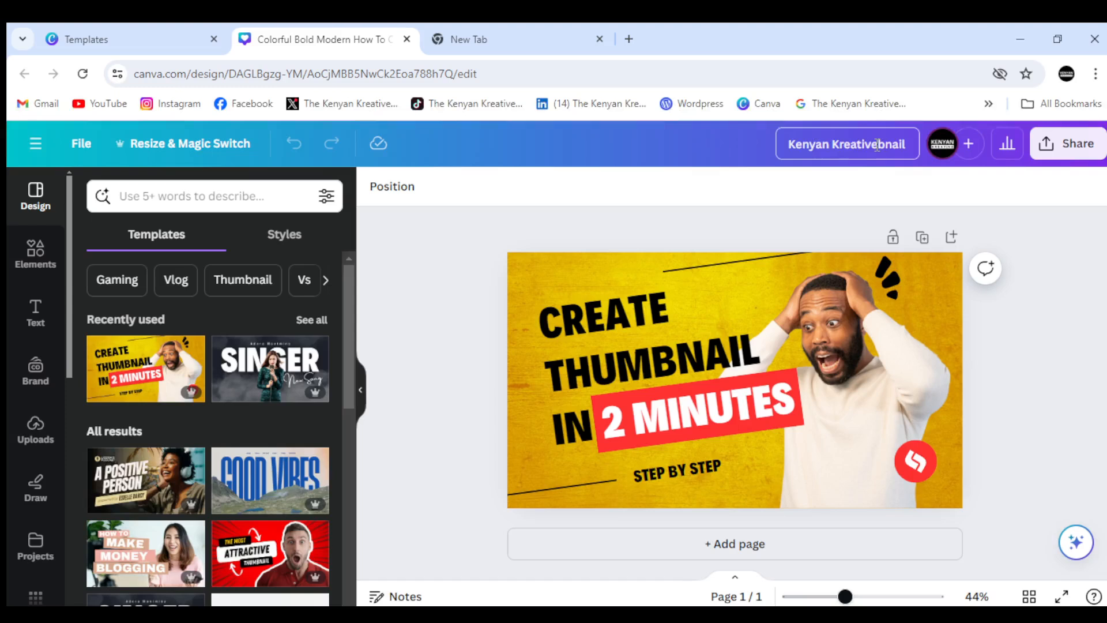
pyautogui.write('-You')
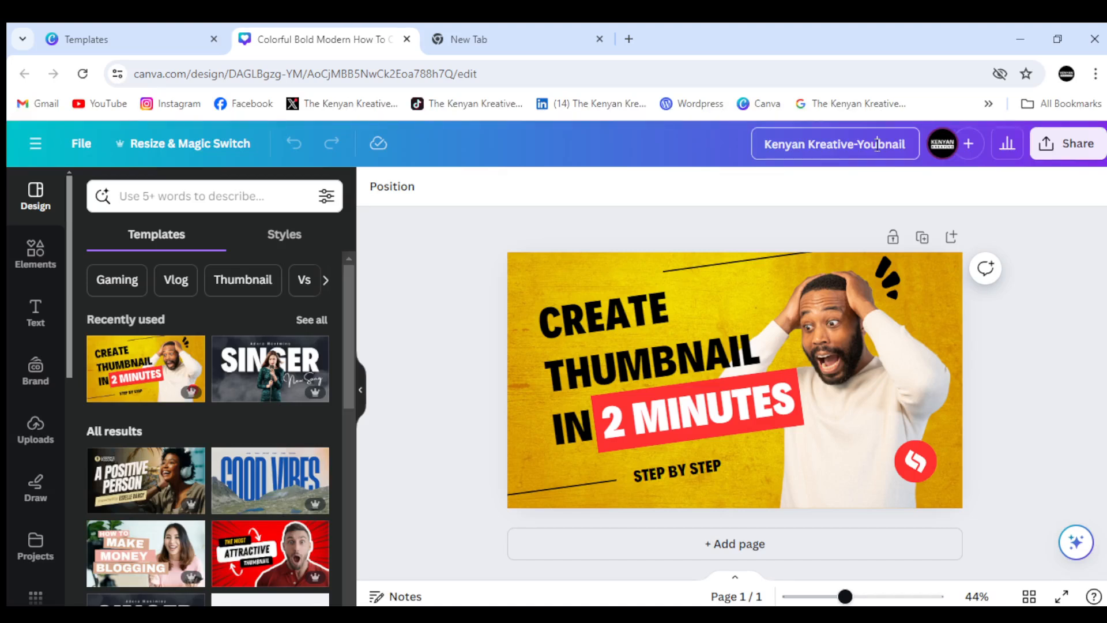
# Remove the yellow background and the round red logo badge from the thumbnail.
pyautogui.click(646, 495)
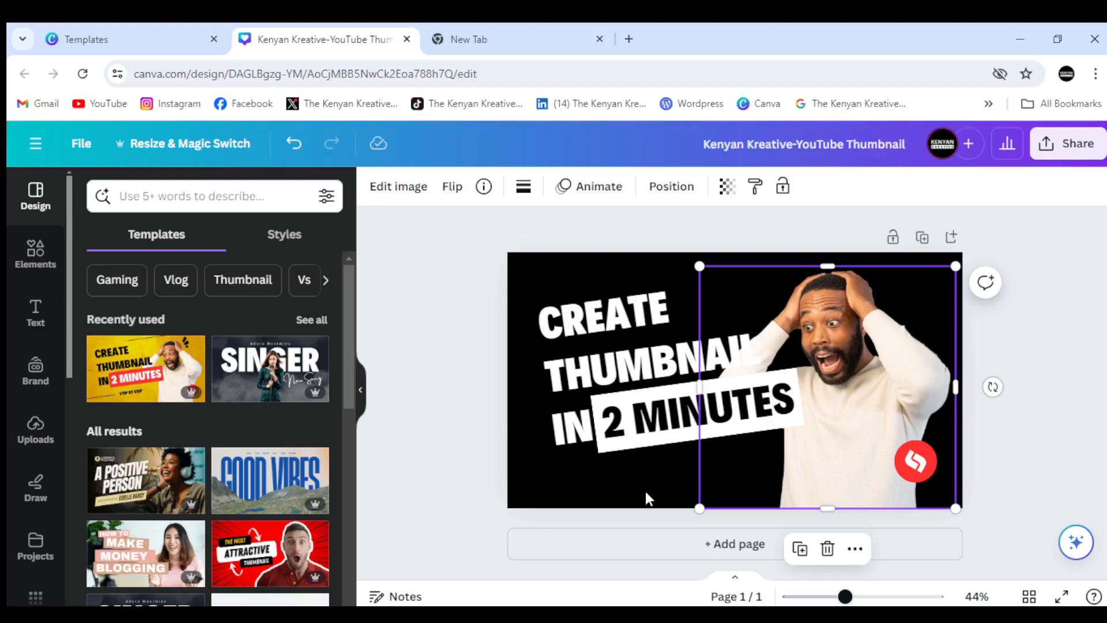
pyautogui.click(645, 491)
pyautogui.click(910, 460)
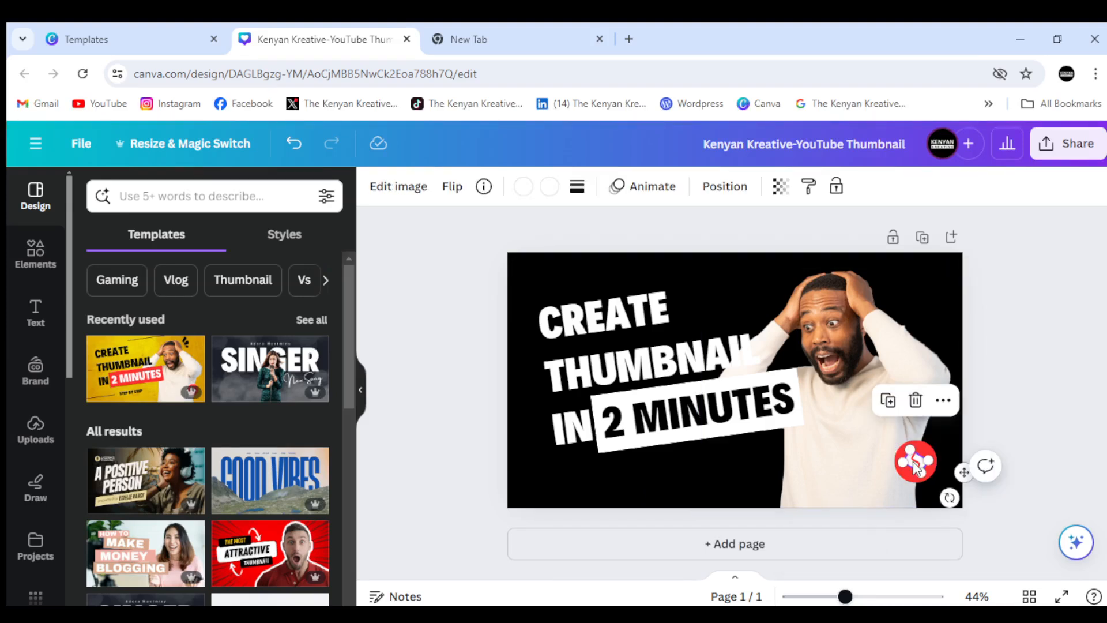
pyautogui.press('Delete')
# Move the photo of the shocked man slightly toward the thumbnail's right edge.
pyautogui.click(875, 442)
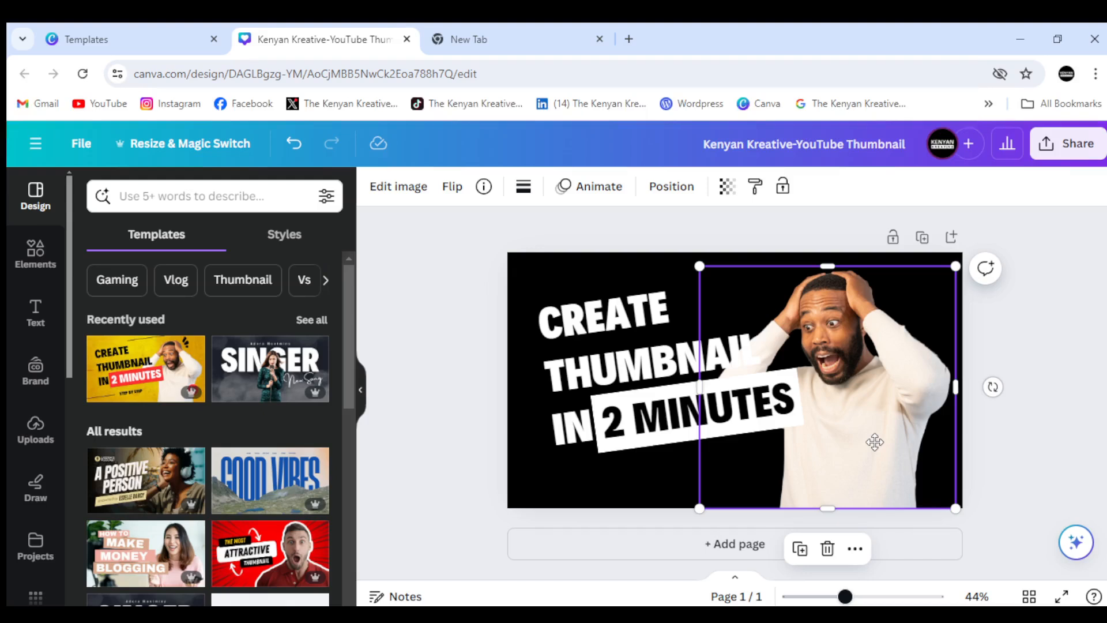
pyautogui.moveTo(875, 442); pyautogui.dragTo(882, 442)
pyautogui.click(457, 362)
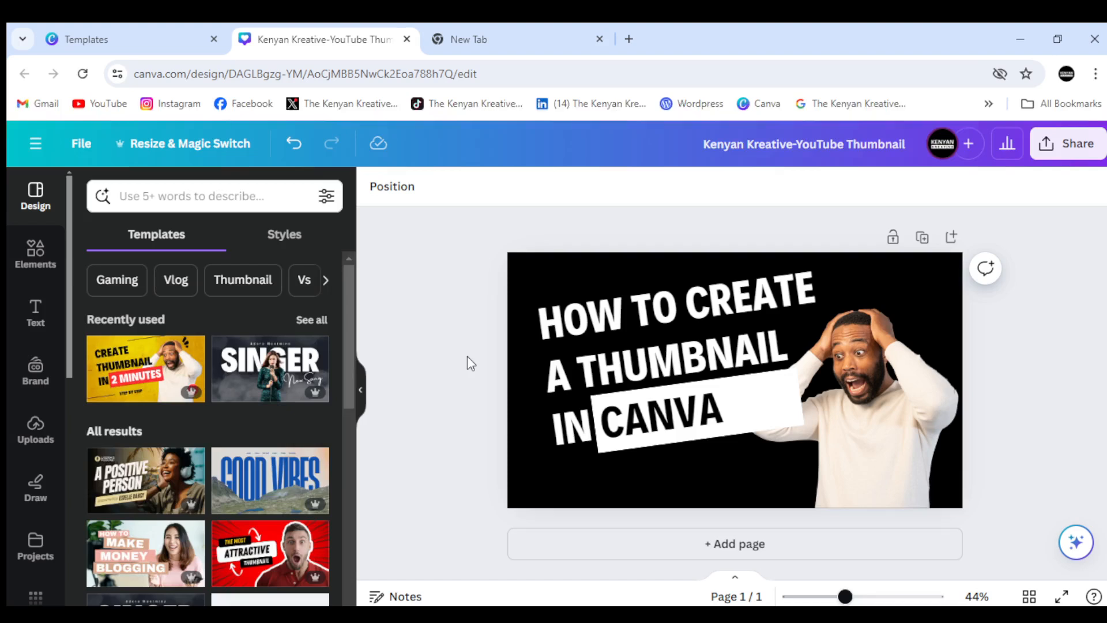
# Search the elements library for "canva" graphics.
pyautogui.click(35, 253)
pyautogui.write('can')
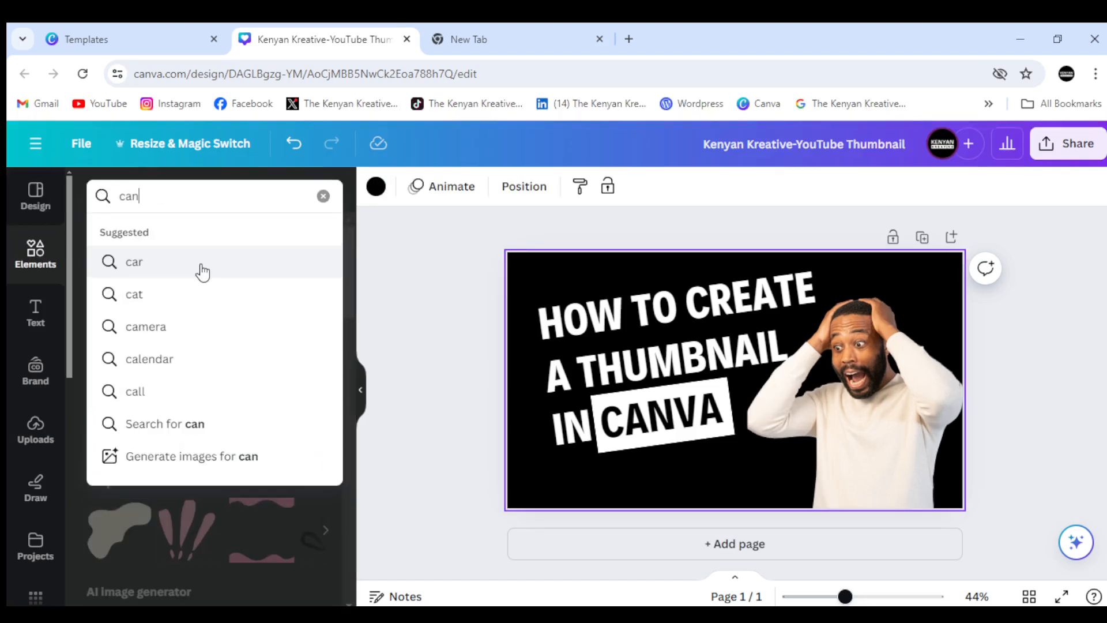
pyautogui.write('va')
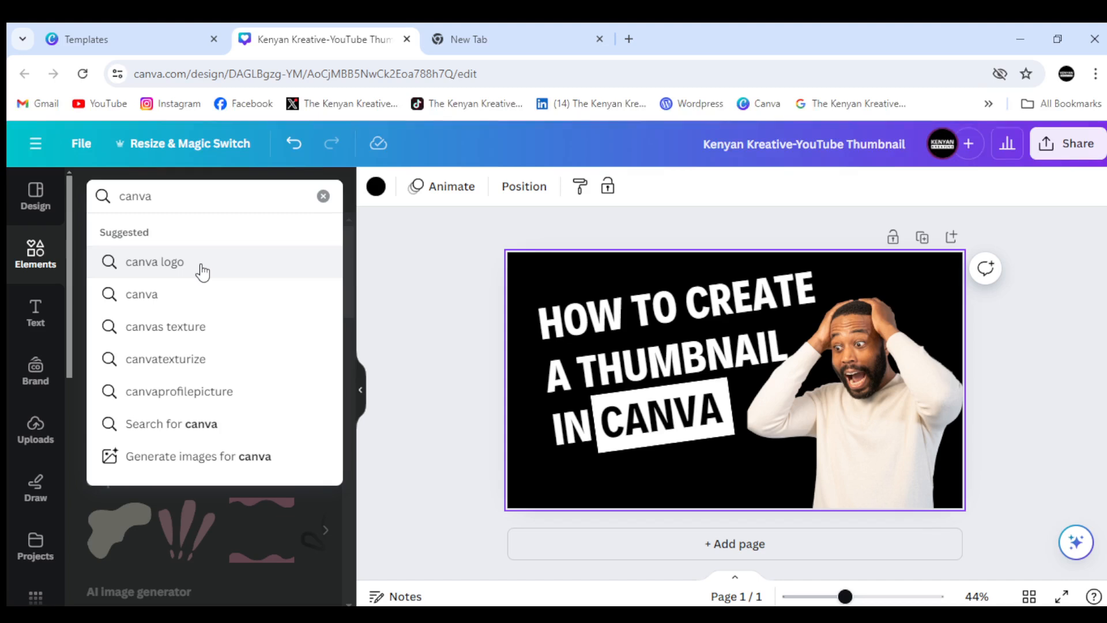
pyautogui.click(196, 283)
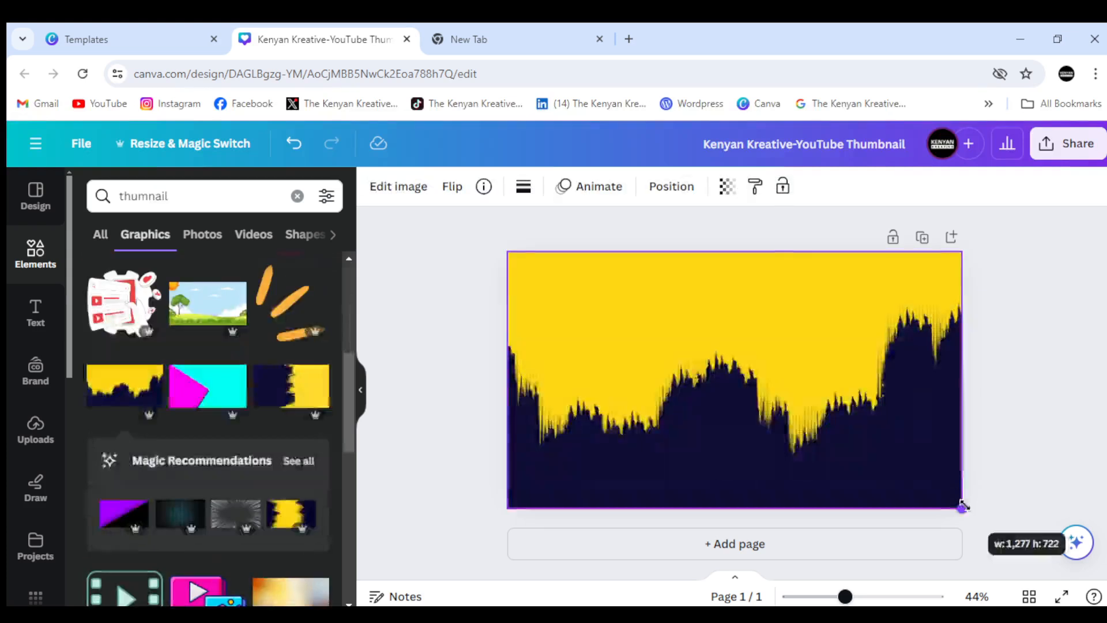
# Replace the thumbnail's yellow-and-navy background graphic with one from the "black background" graphics results.
pyautogui.moveTo(961, 501); pyautogui.dragTo(963, 505)
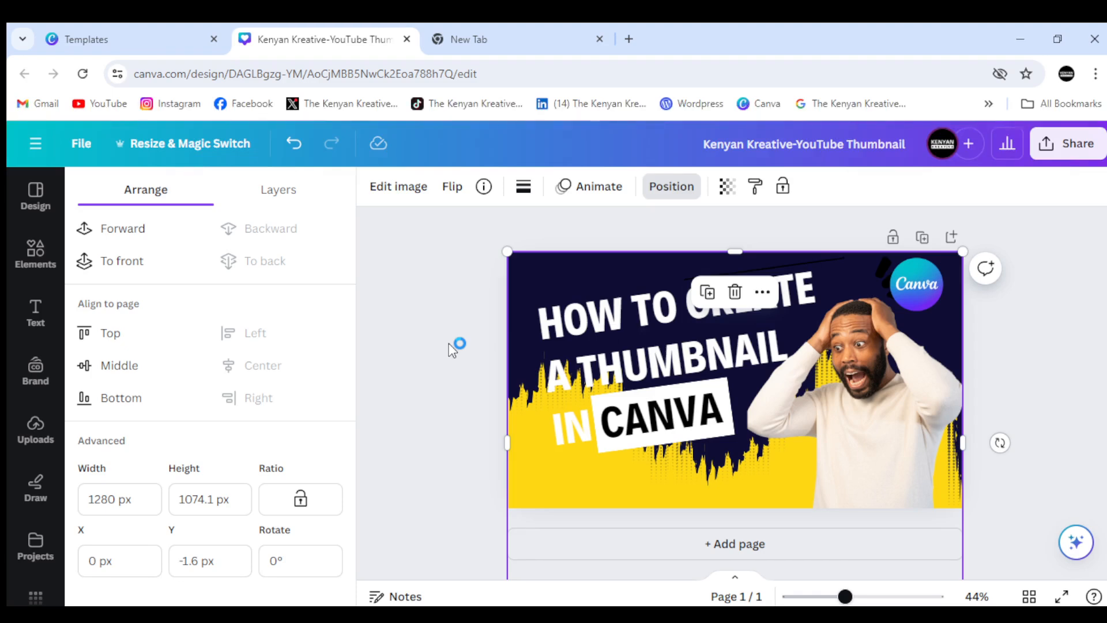
pyautogui.press('Delete')
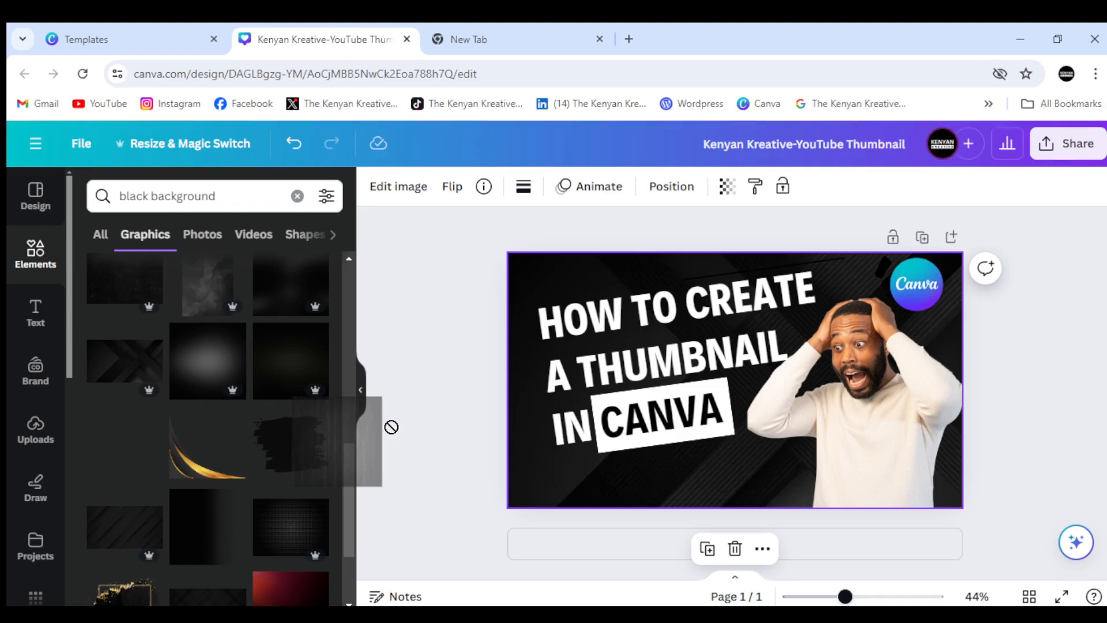
pyautogui.moveTo(390, 427); pyautogui.dragTo(511, 449)
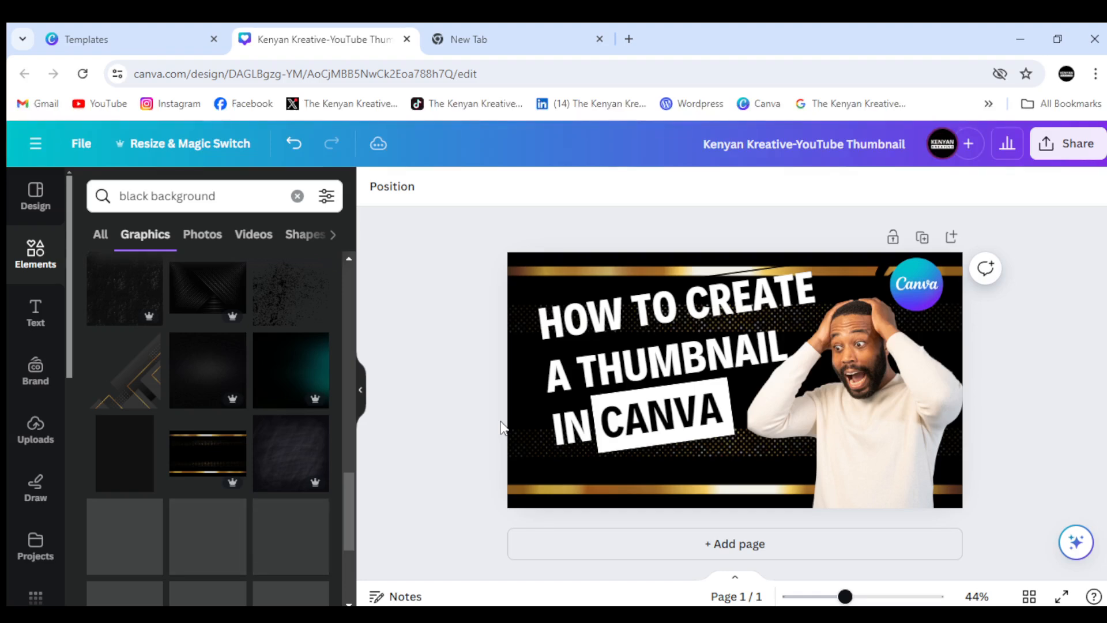
pyautogui.scroll(-4, 212, 472)
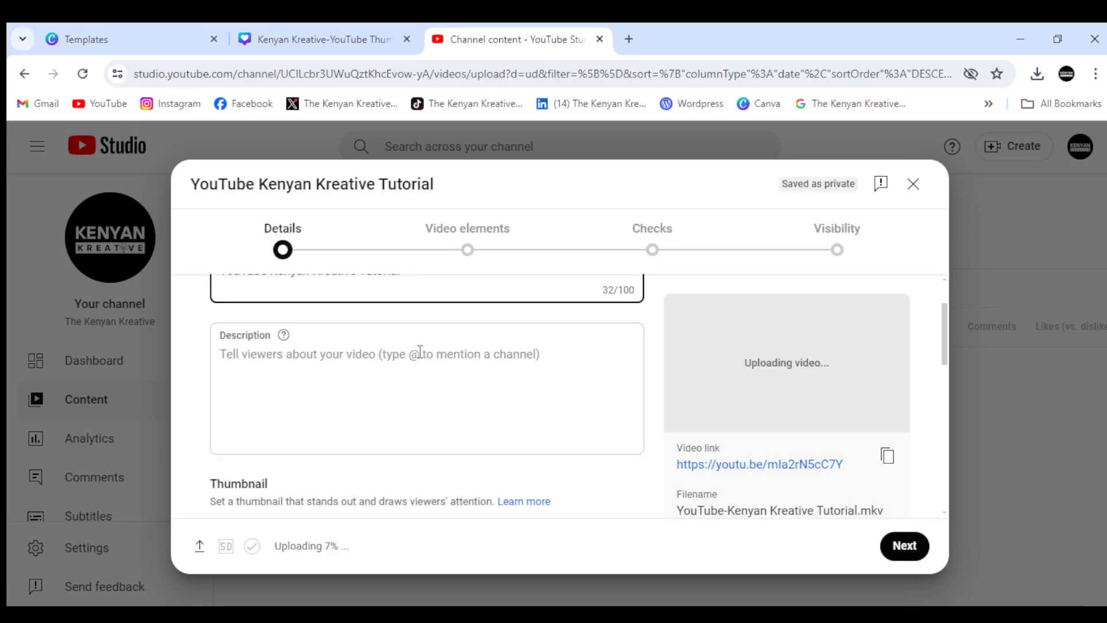
# In YouTube Studio, replace the uploaded video's title with text beginning "How to".
pyautogui.scroll(2, 420, 351)
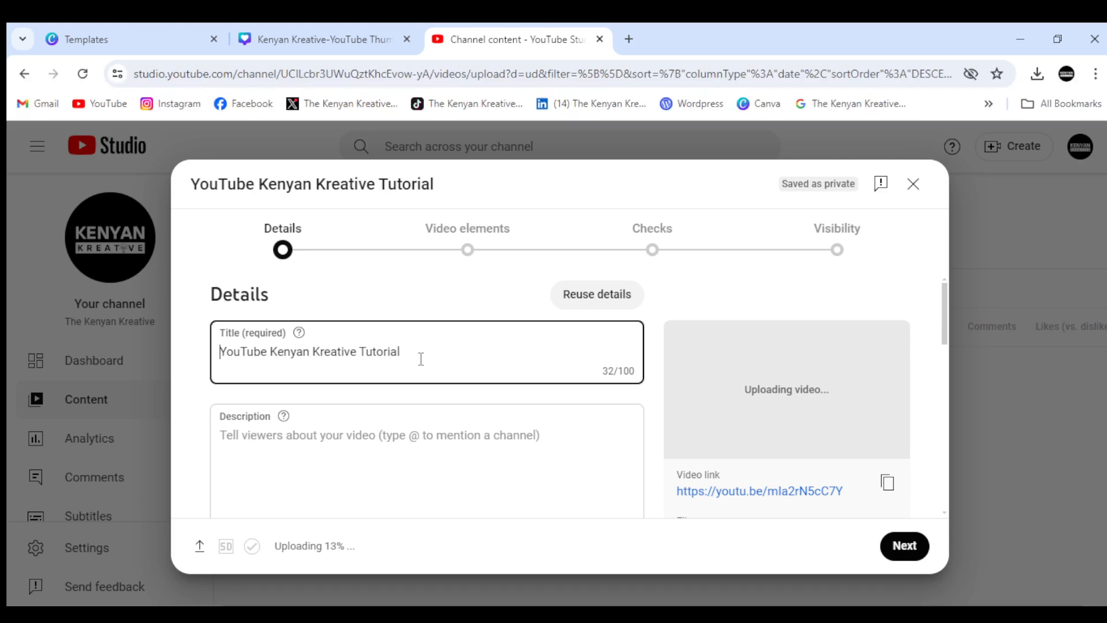
pyautogui.hotkey('ctrl', 'a')
pyautogui.write('How to')
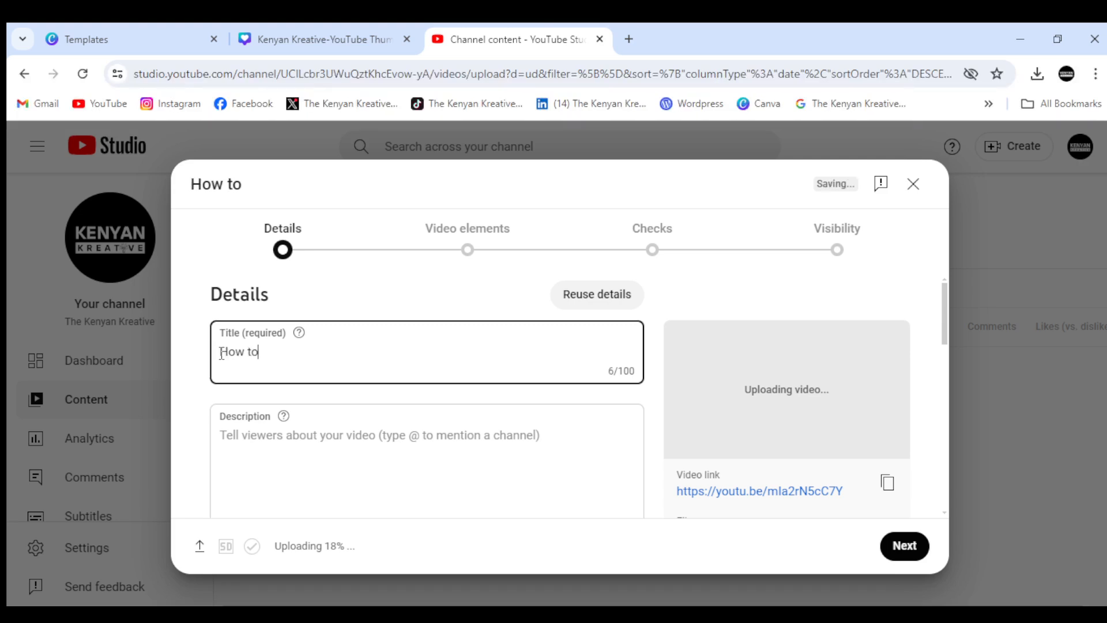